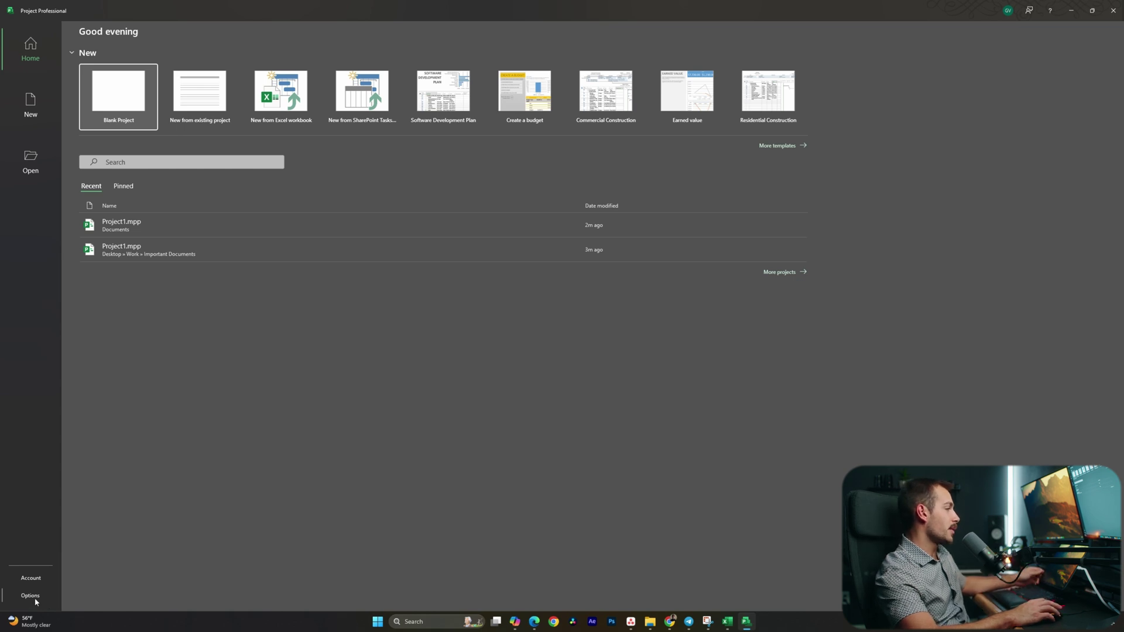
In Project Options Display settings, confirm the project currency is USD with the $ symbol
click(35, 600)
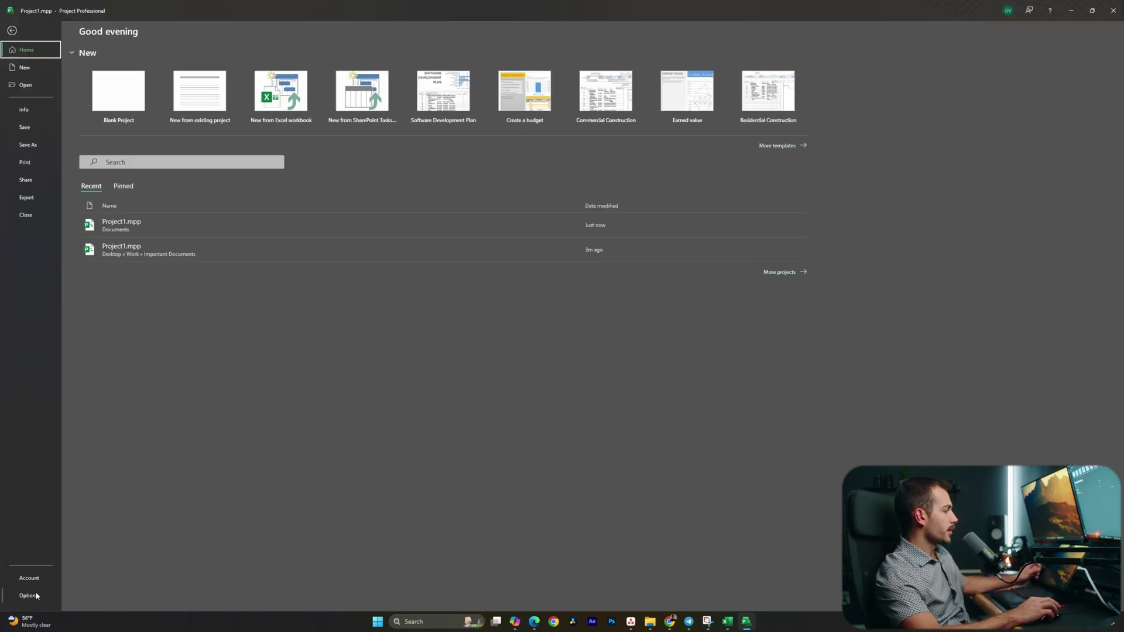
click(36, 596)
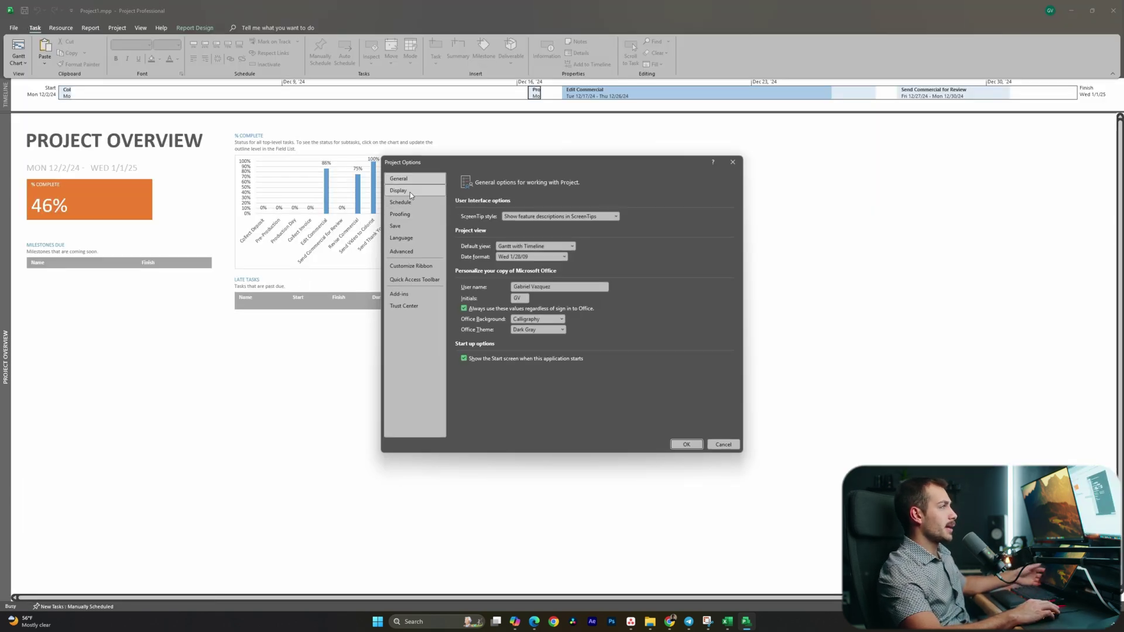
click(410, 192)
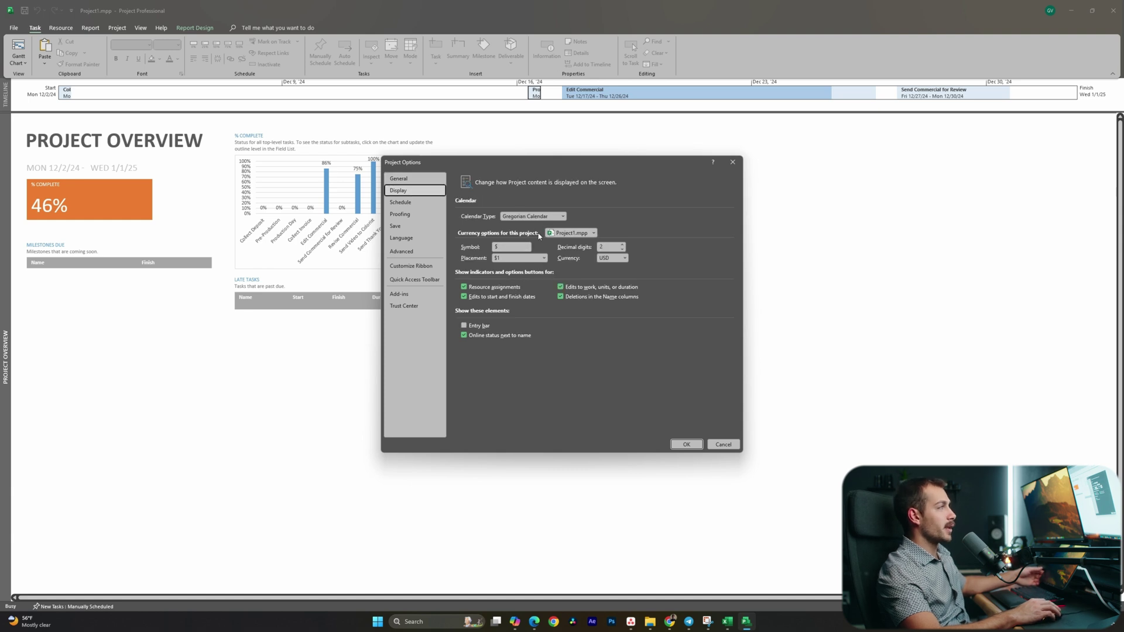
click(624, 259)
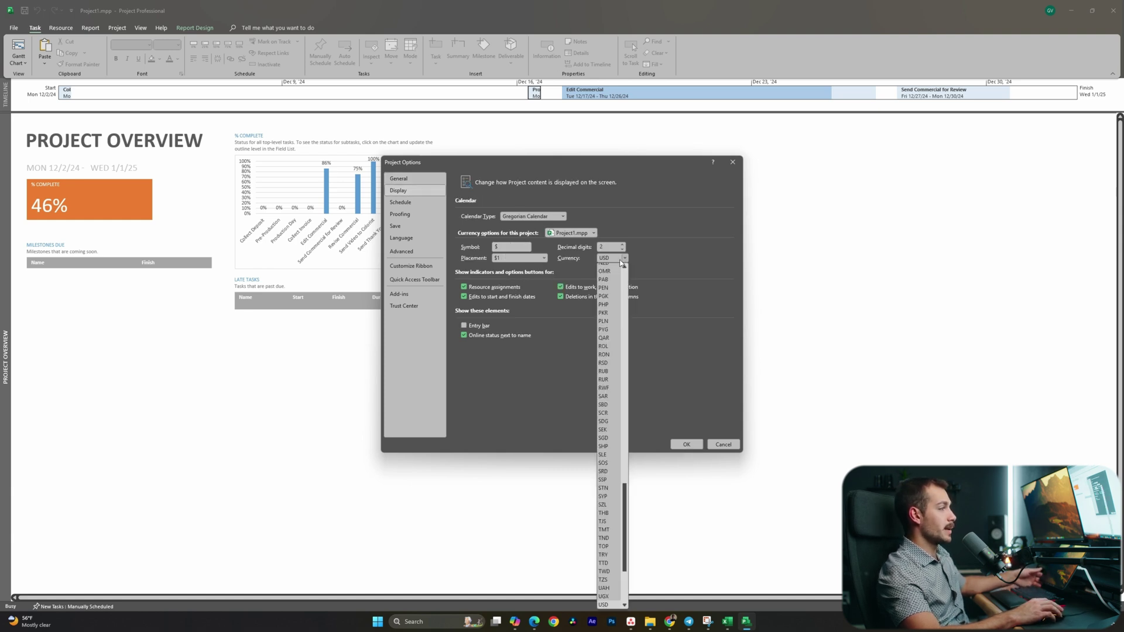
click(624, 259)
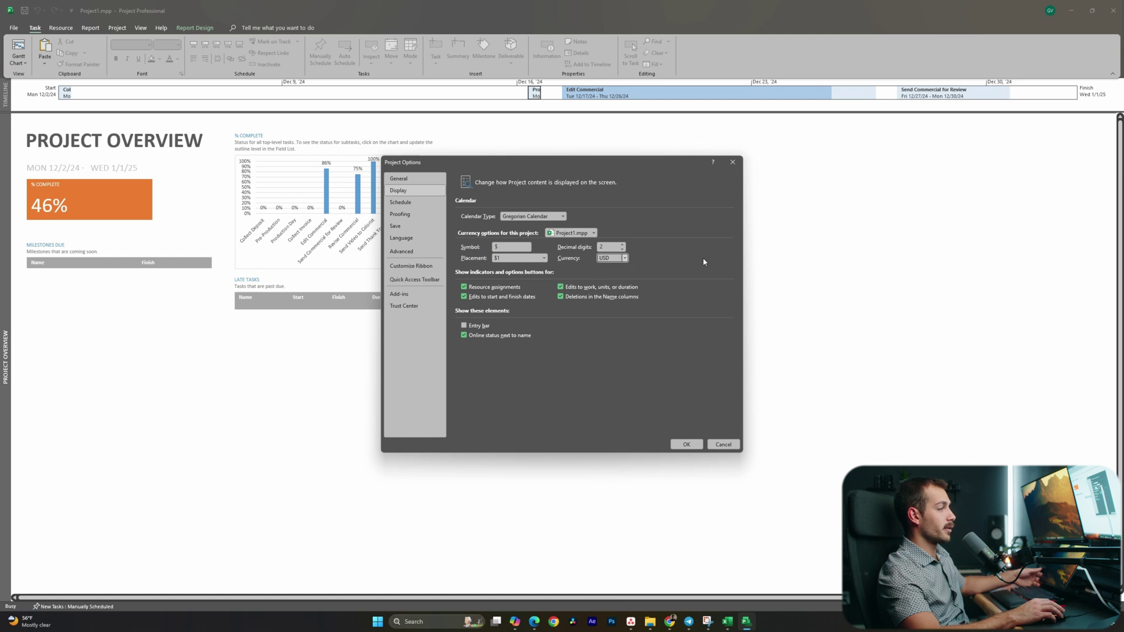
click(521, 249)
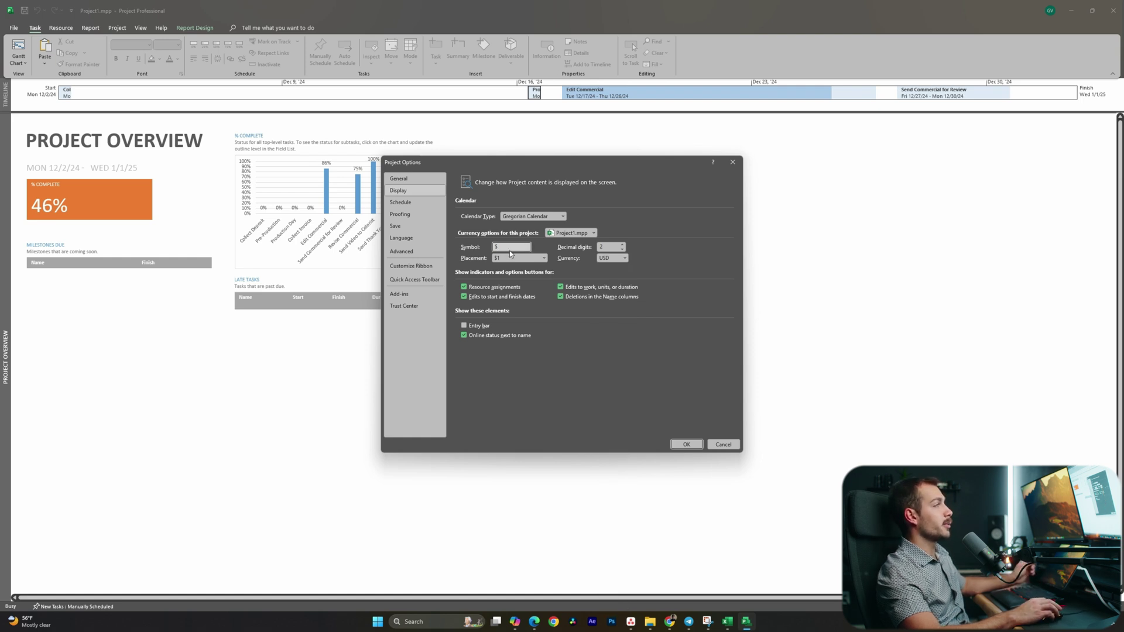
Under Schedule options, set New tasks created to Auto Scheduled
click(411, 204)
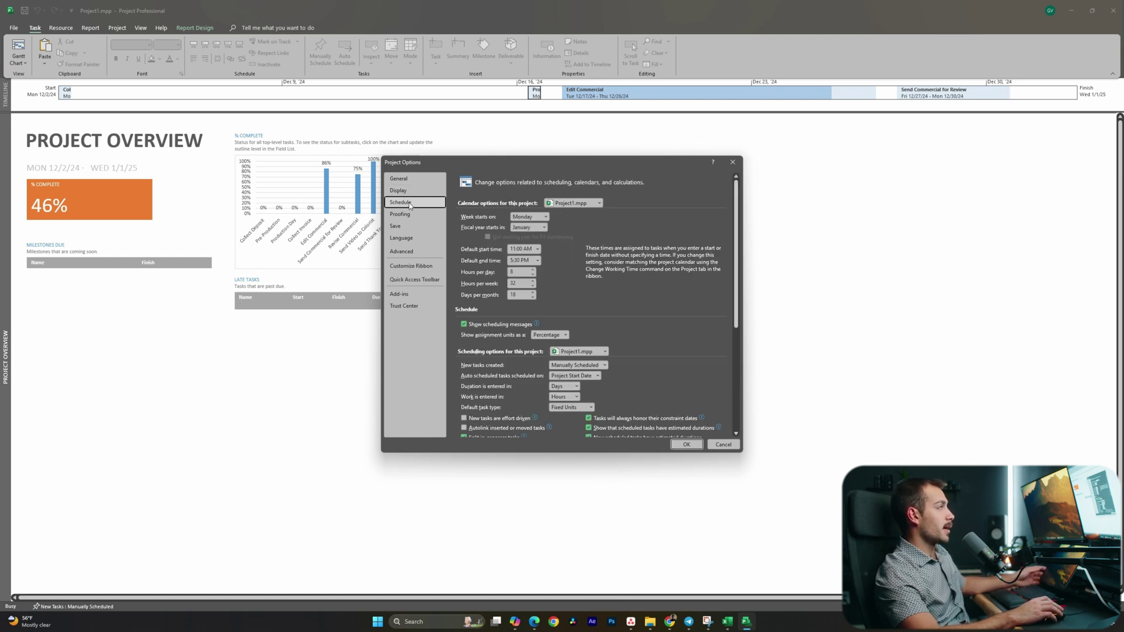
click(588, 365)
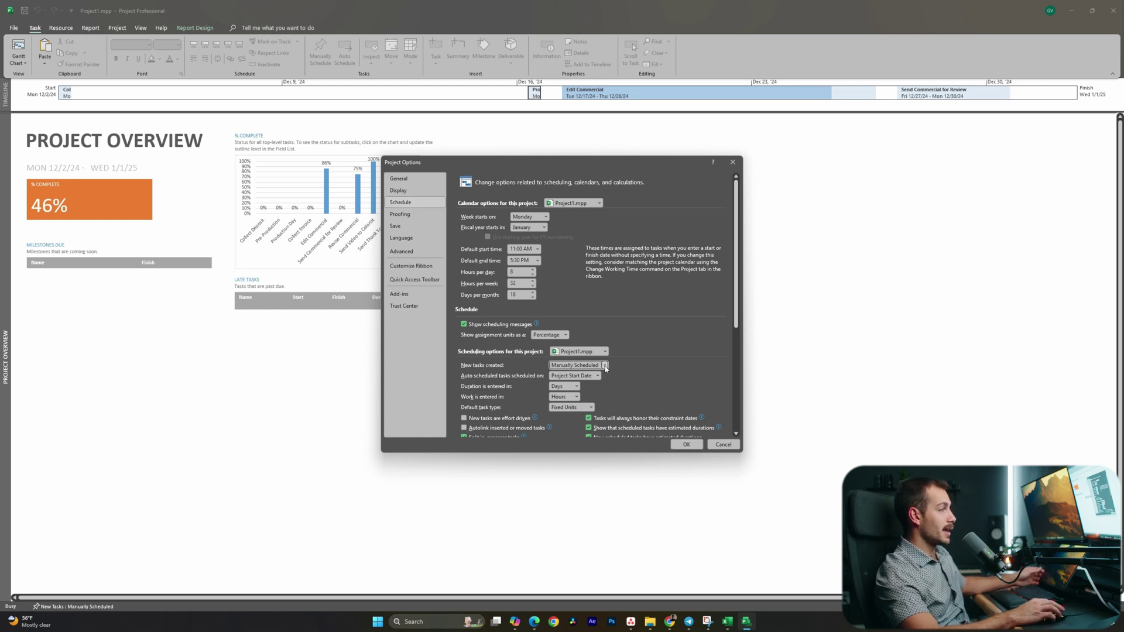
click(588, 384)
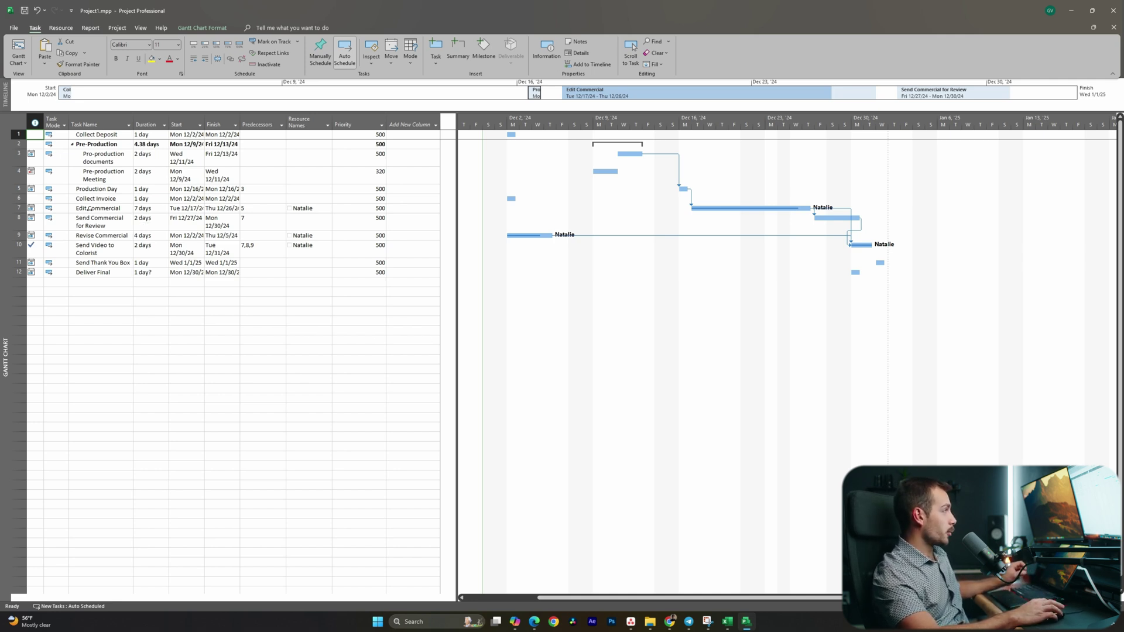
Select task 8 'Send Commercial for Review' and bring up Insert Hyperlink with Ctrl+K
click(36, 224)
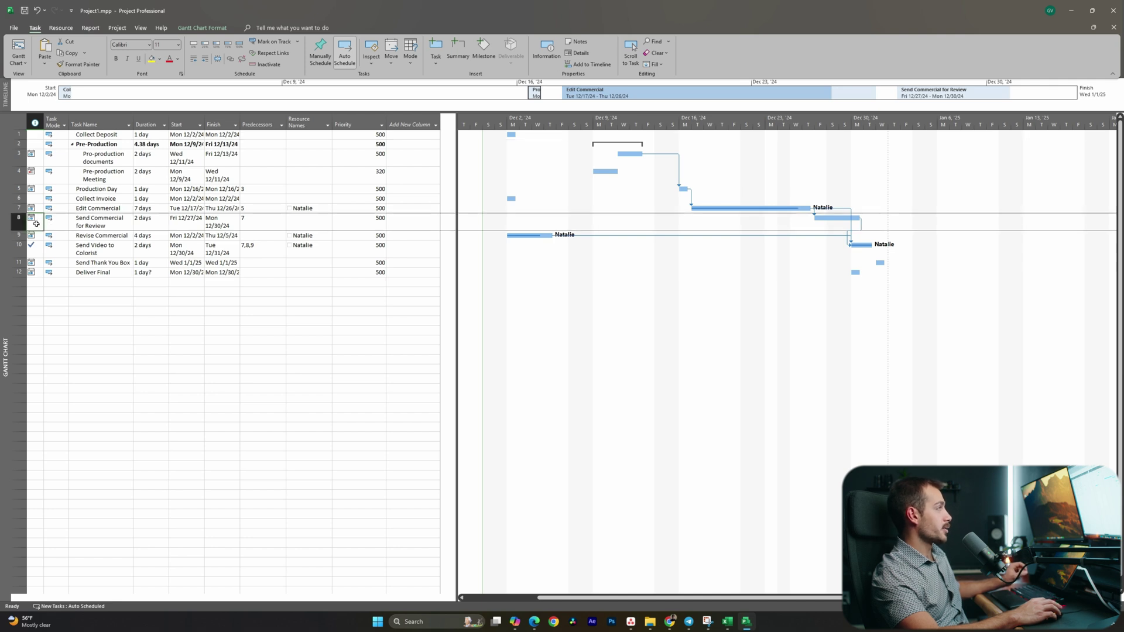
mouse_move(36, 225)
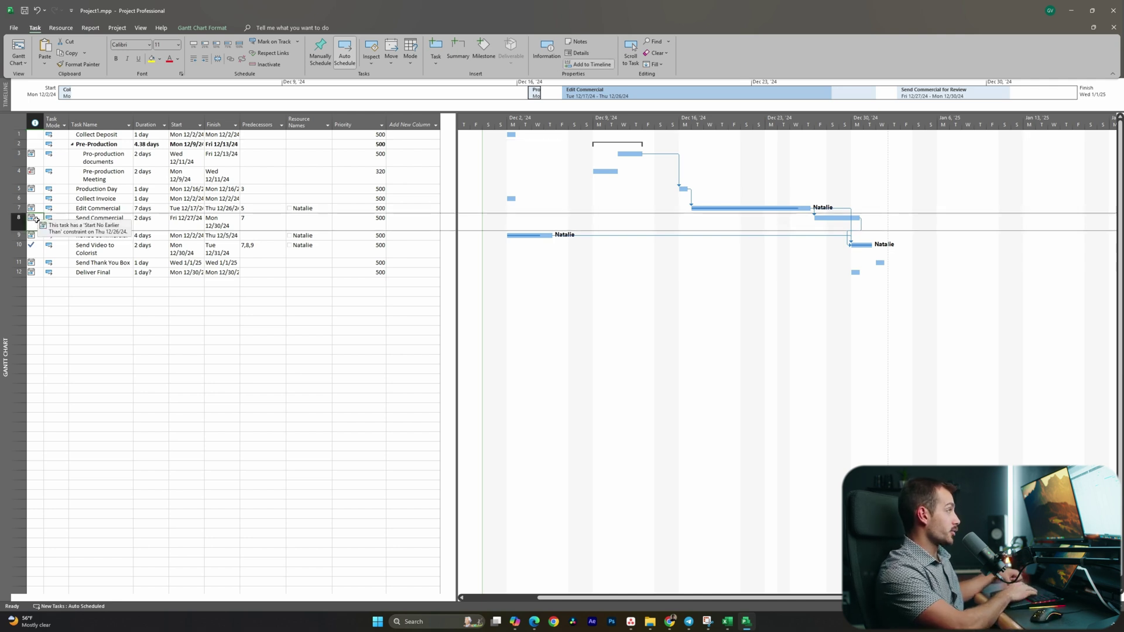
key(ctrl+k)
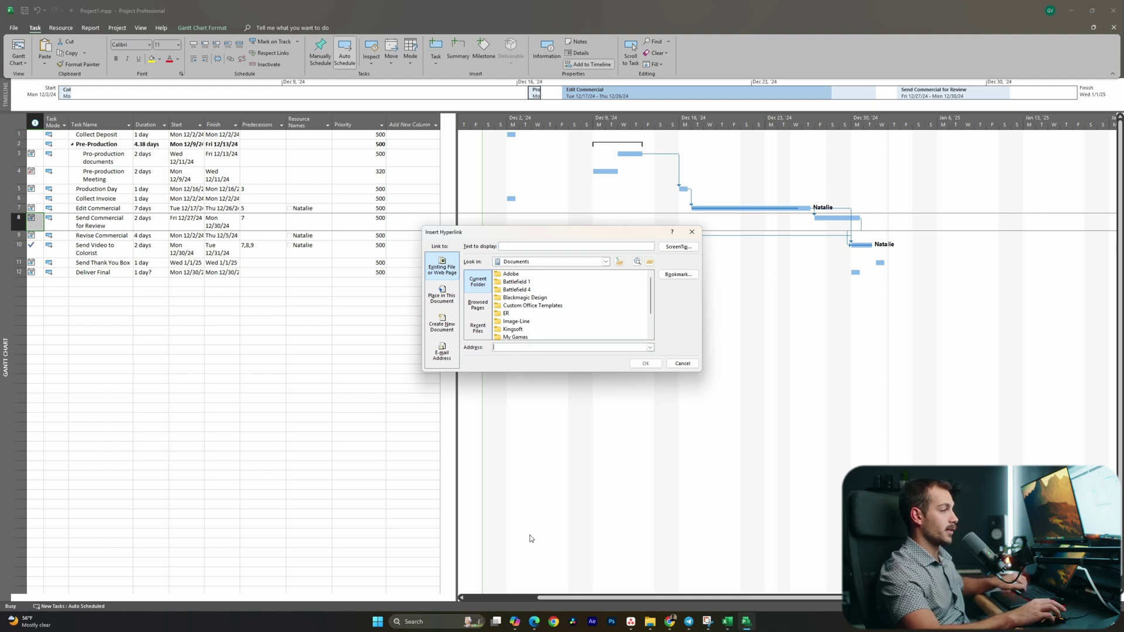
mouse_move(535, 627)
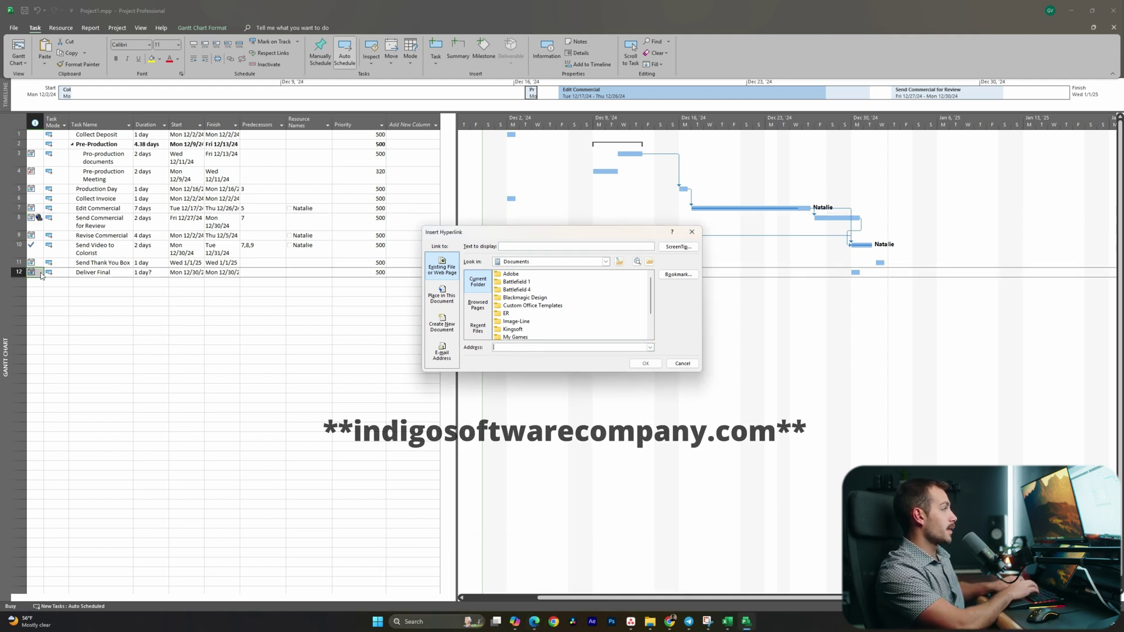
text(http://www.indigo)
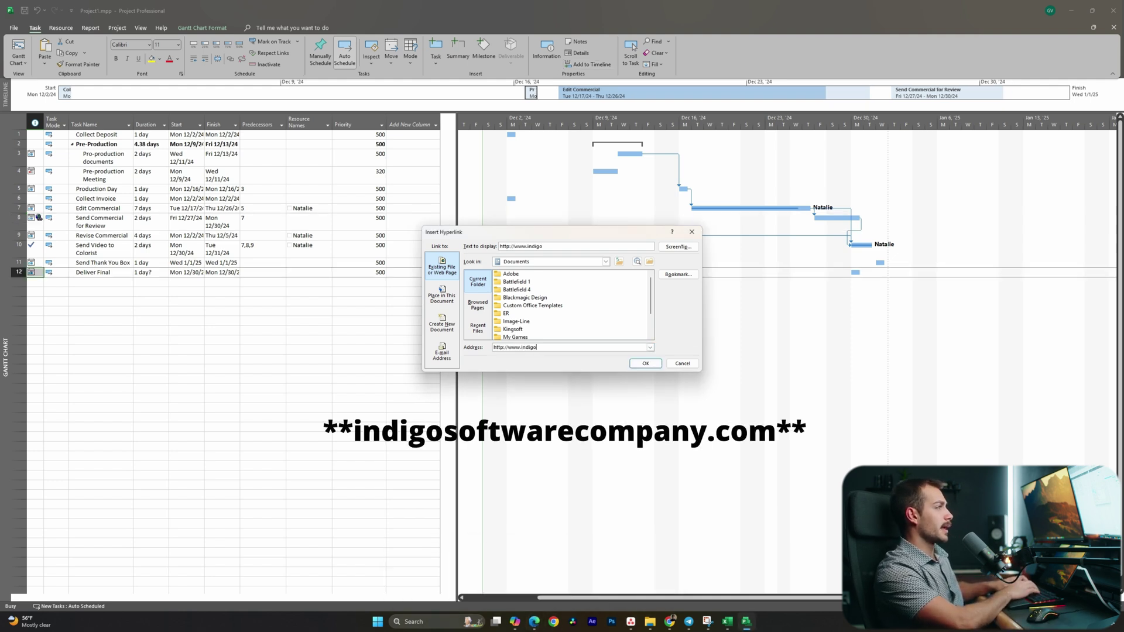
text(software.com)
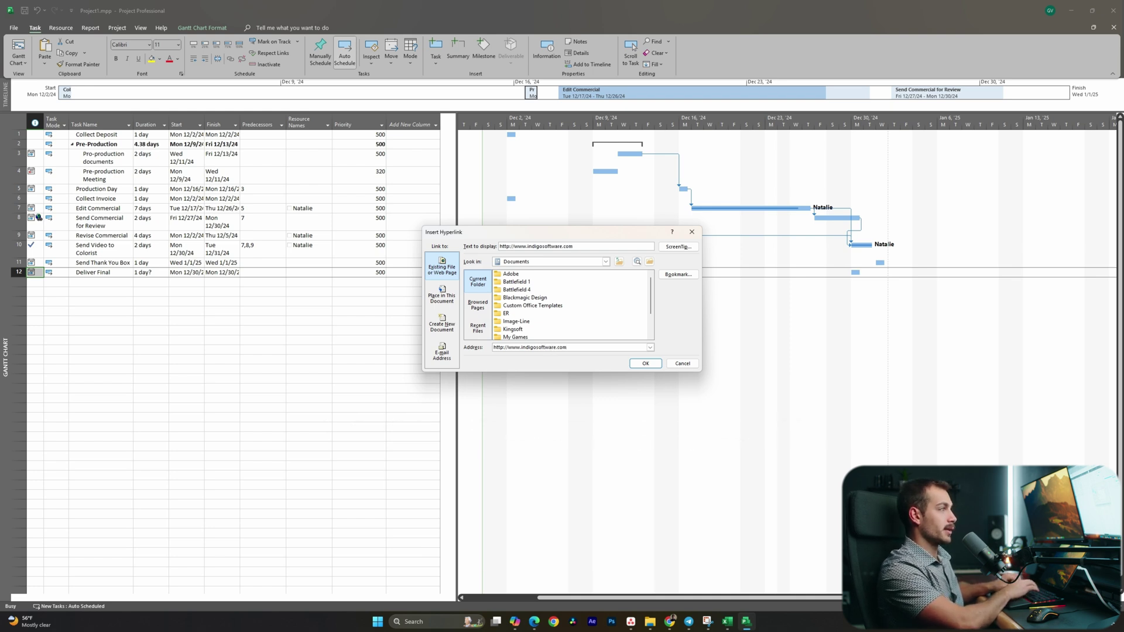
key(Return)
click(37, 272)
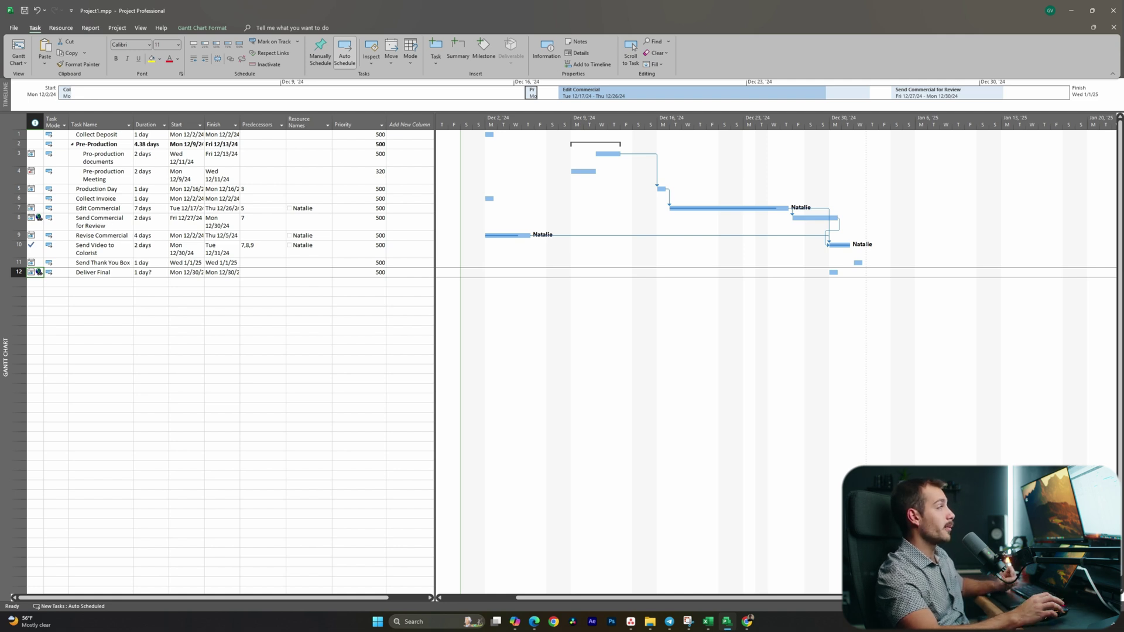
click(13, 27)
In Save As, create a new 'Project Templates' folder inside Documents
click(30, 144)
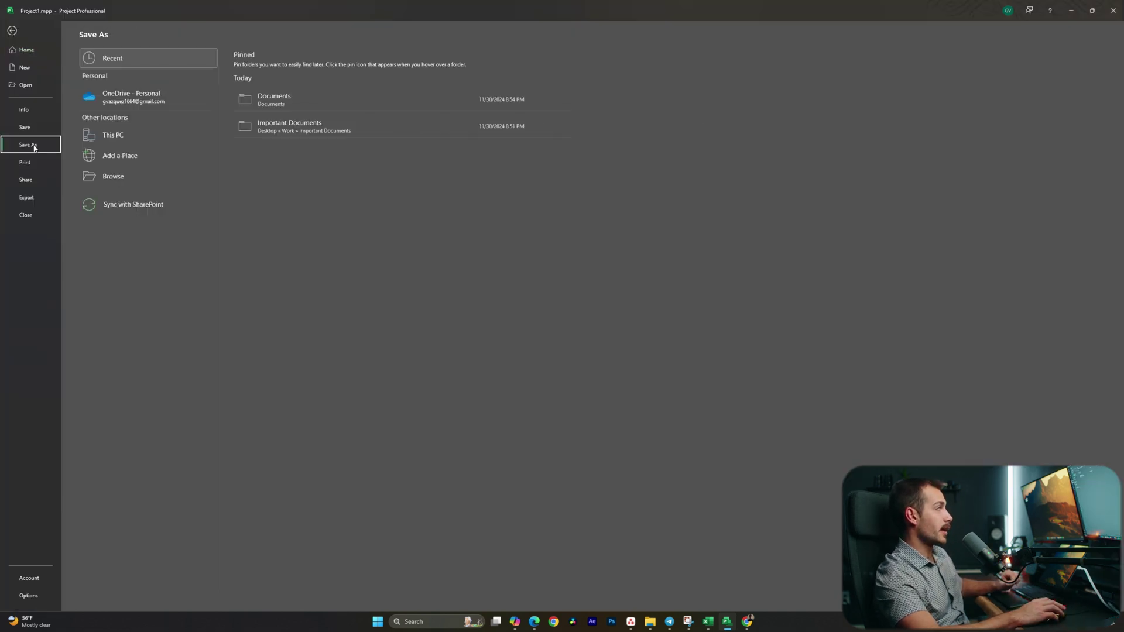
click(270, 109)
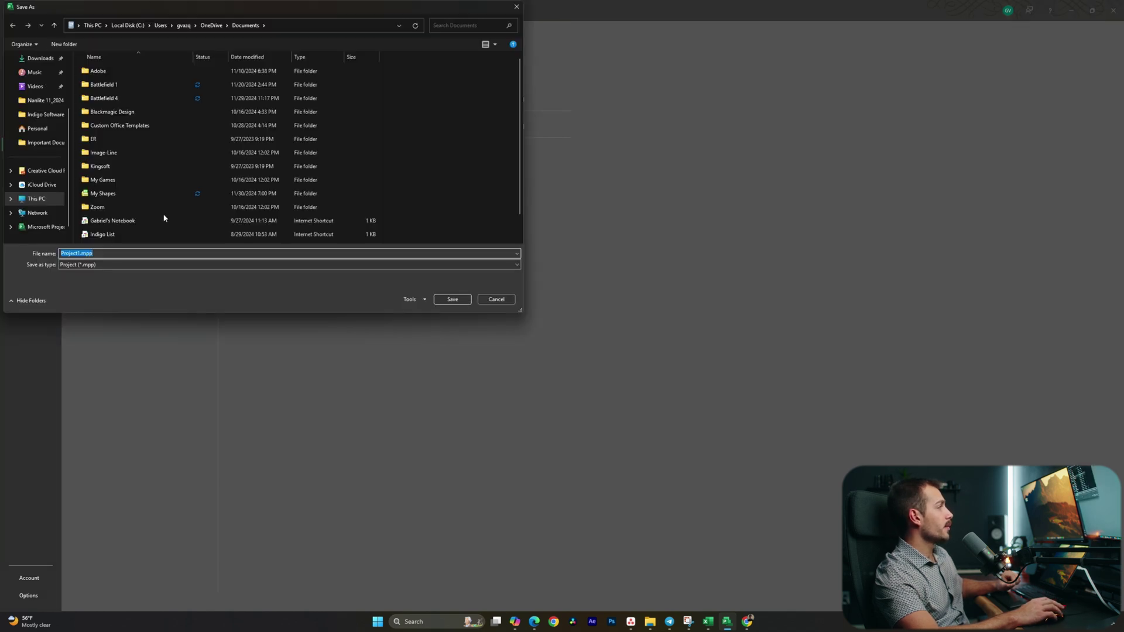
right_click(422, 97)
mouse_move(462, 223)
click(583, 232)
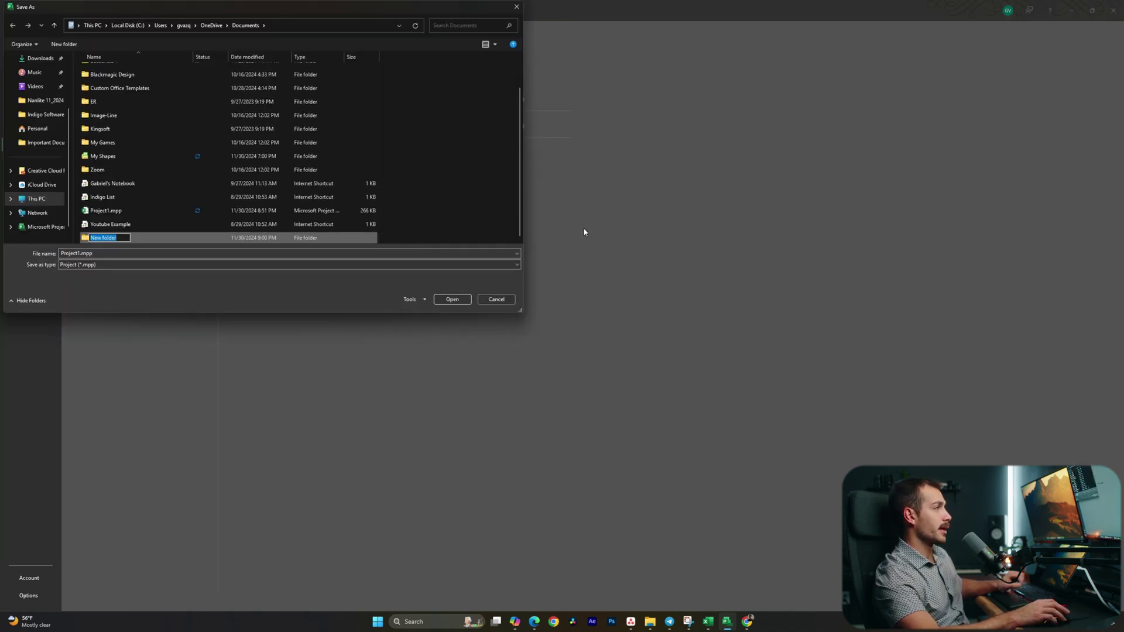
text(Project T)
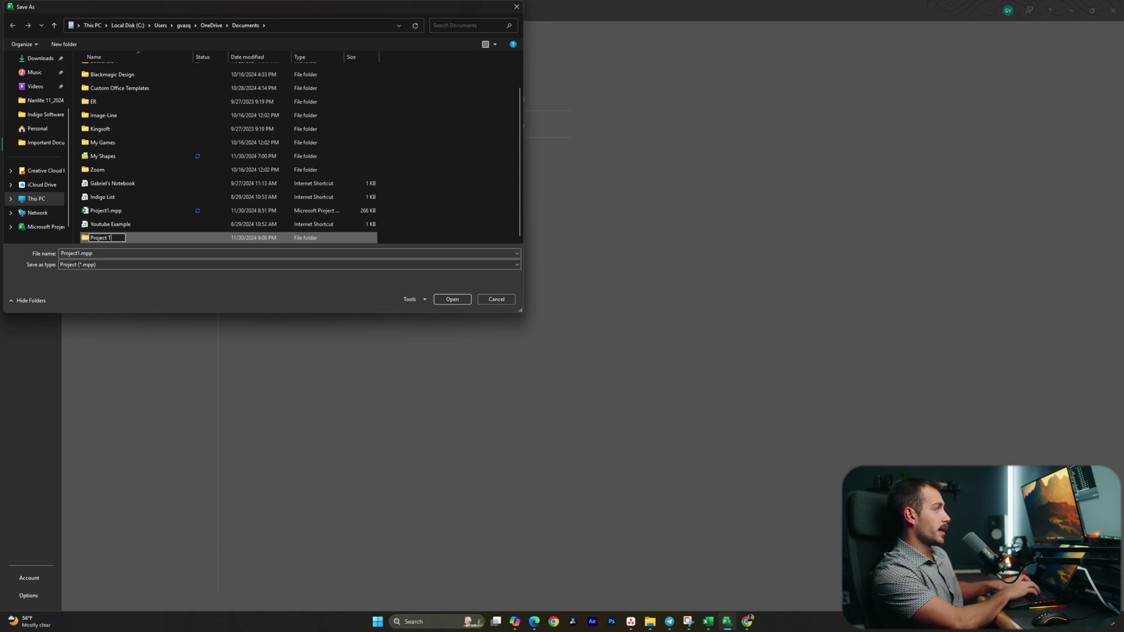
text(emplates)
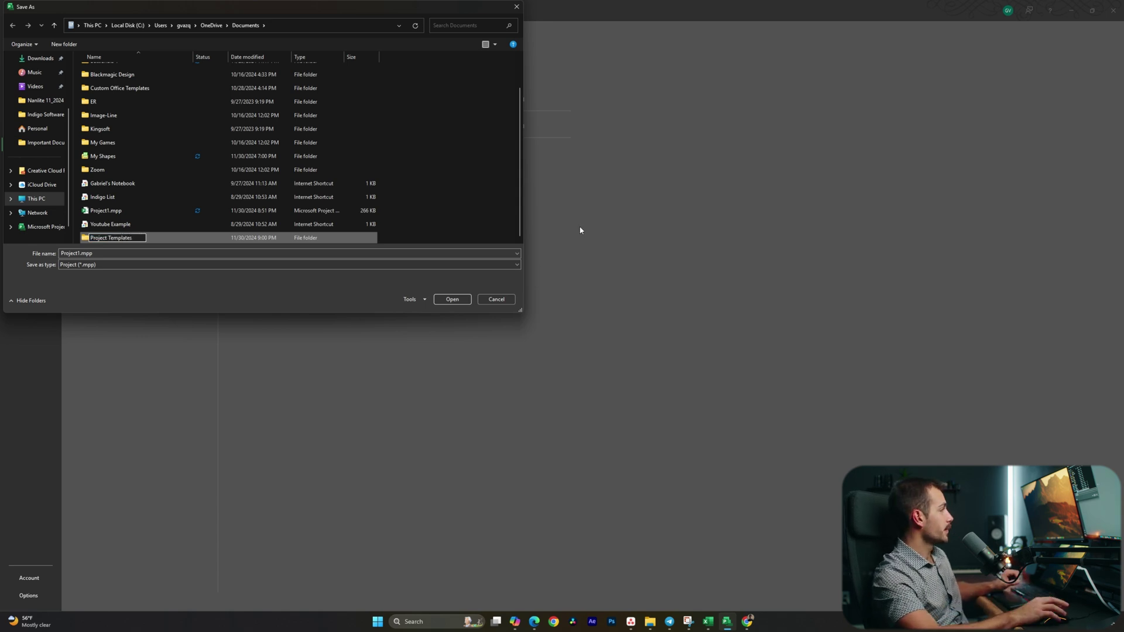
key(Return)
Save the file as 'Corporate Video Production' with type Project Template (*.mpt)
double_click(82, 255)
text(P)
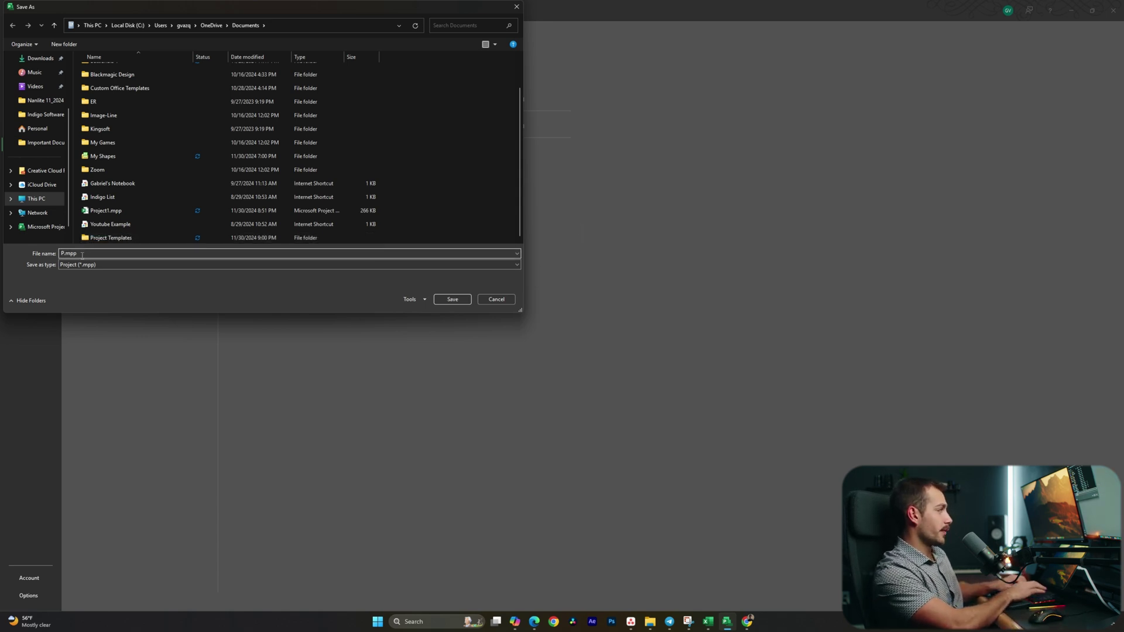
text(Corporate Videeo P)
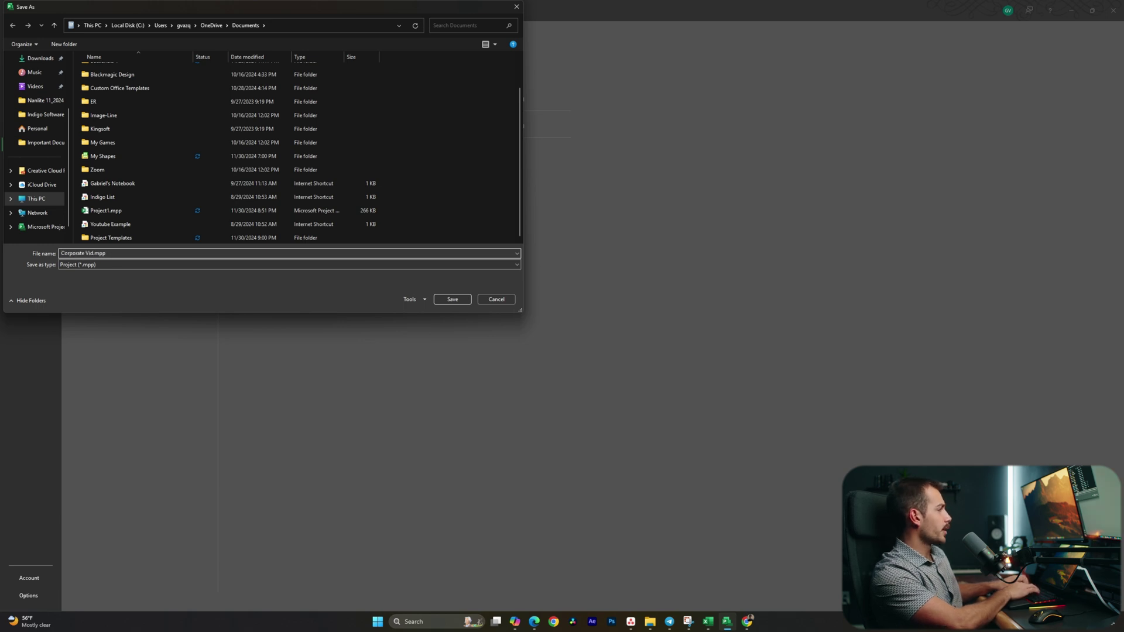
key(BackSpace)
key(BackSpace)
key(BackSpace)
text(o Production)
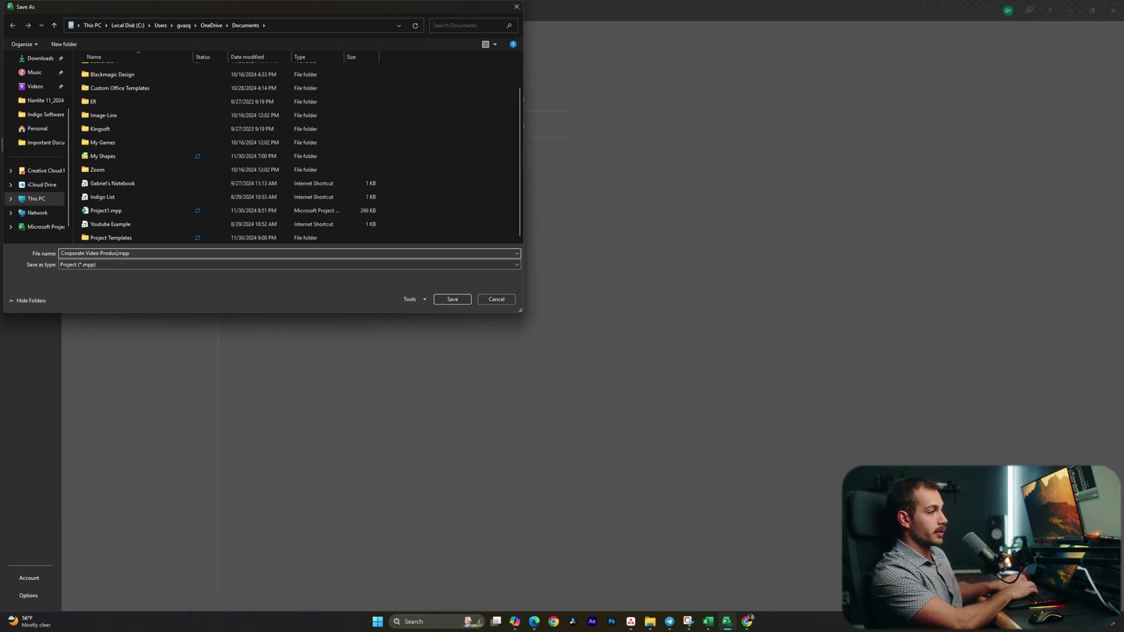
click(517, 265)
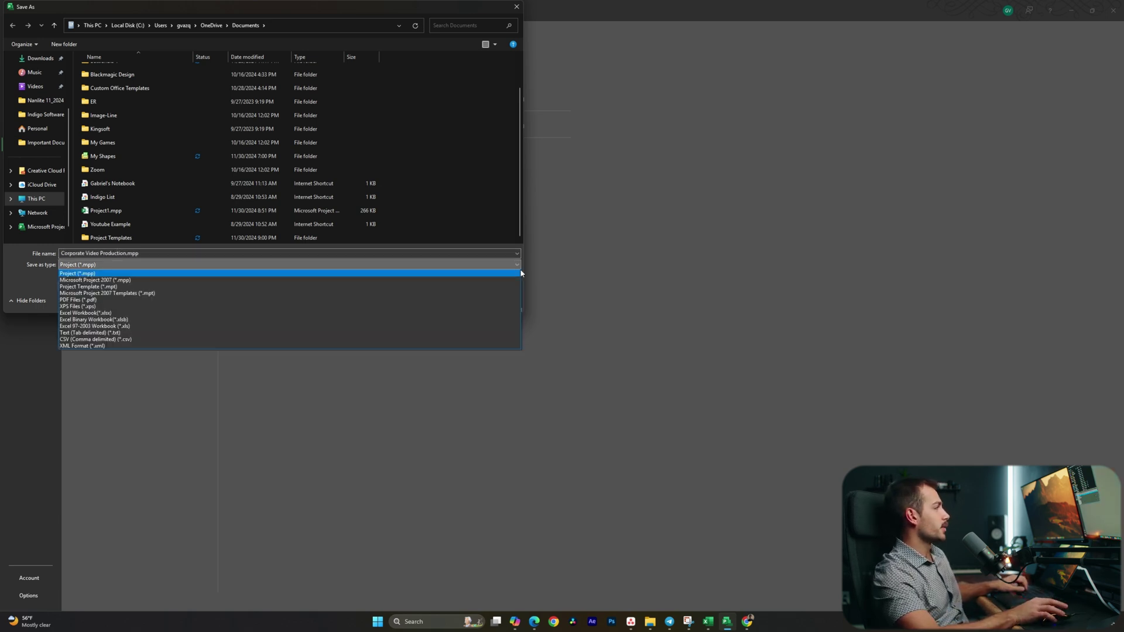
click(84, 286)
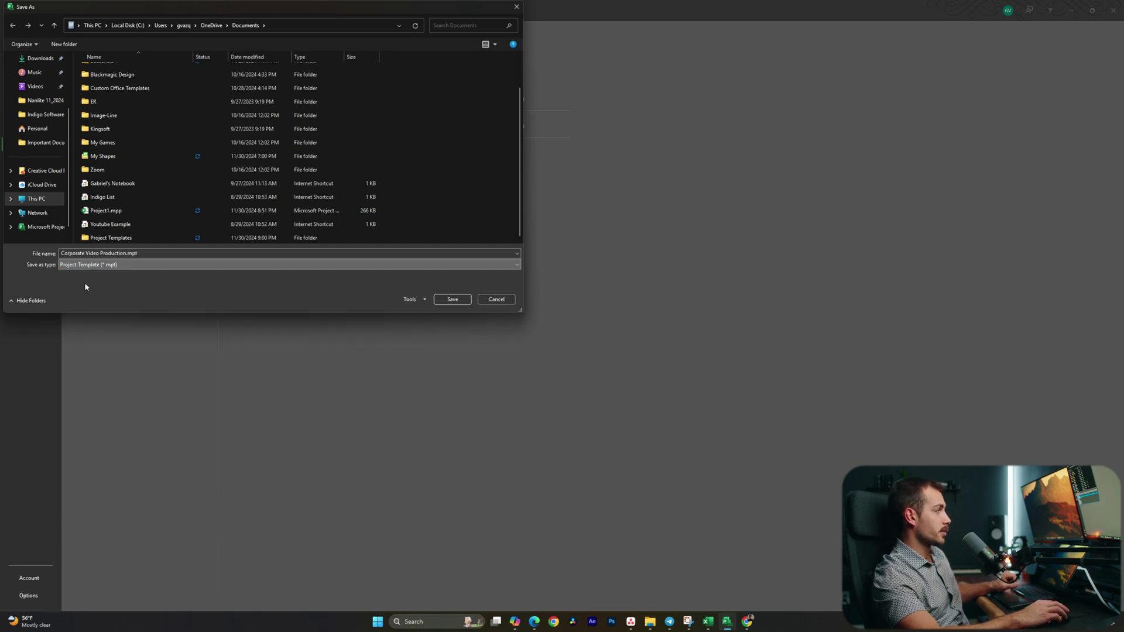
click(449, 299)
key(Return)
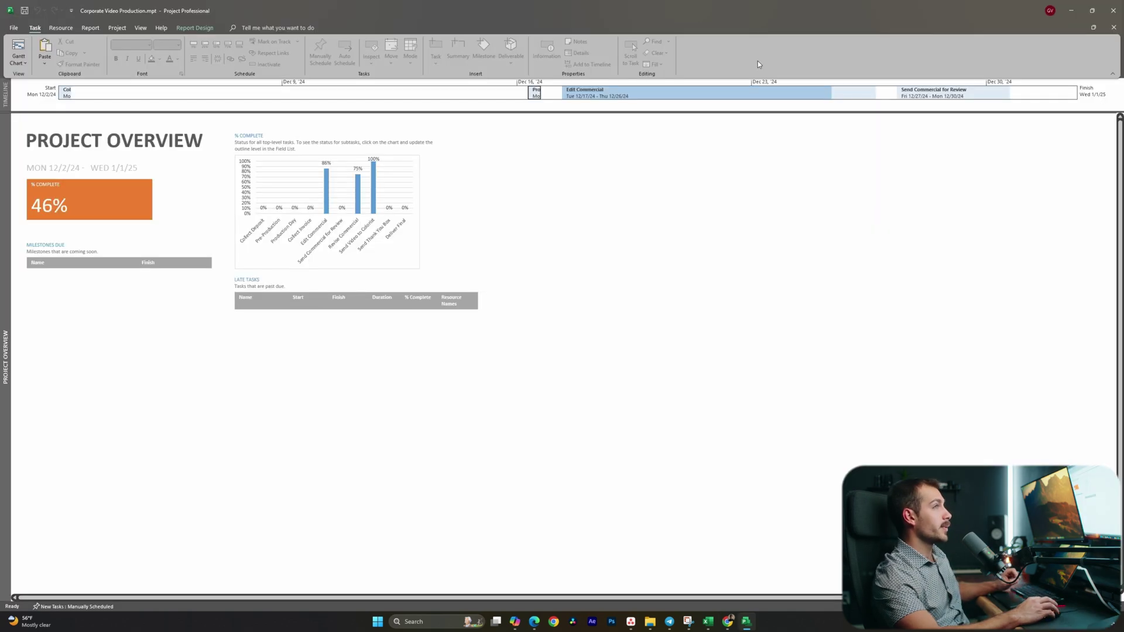
Close the file, then open Corporate Video Production.mpt from Project Templates, showing only *.mpt files
click(1114, 29)
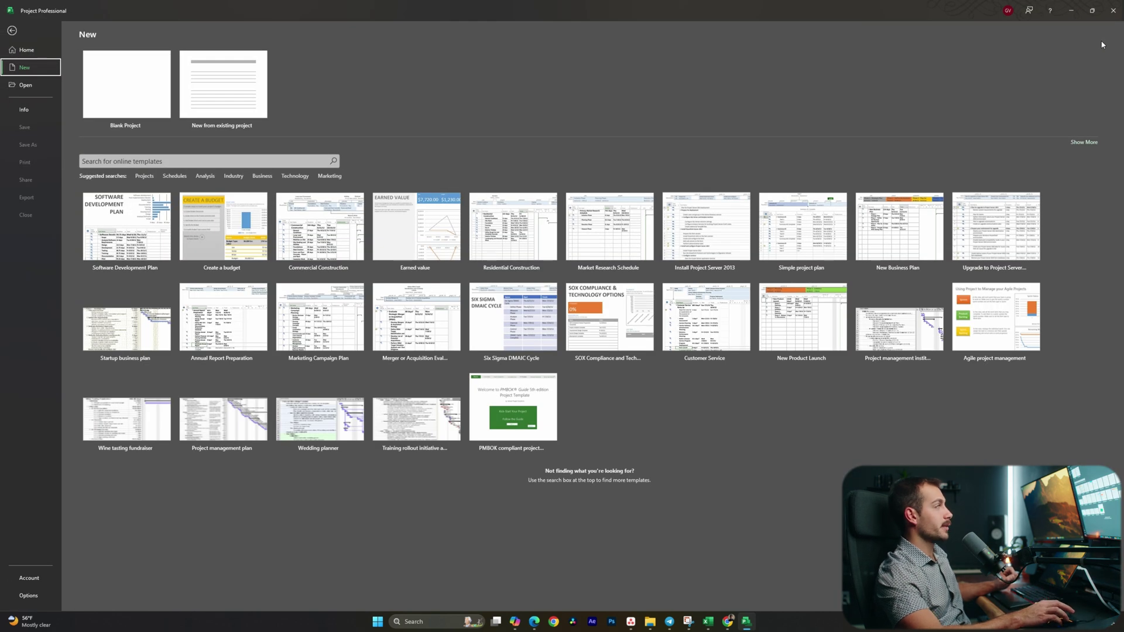
click(25, 85)
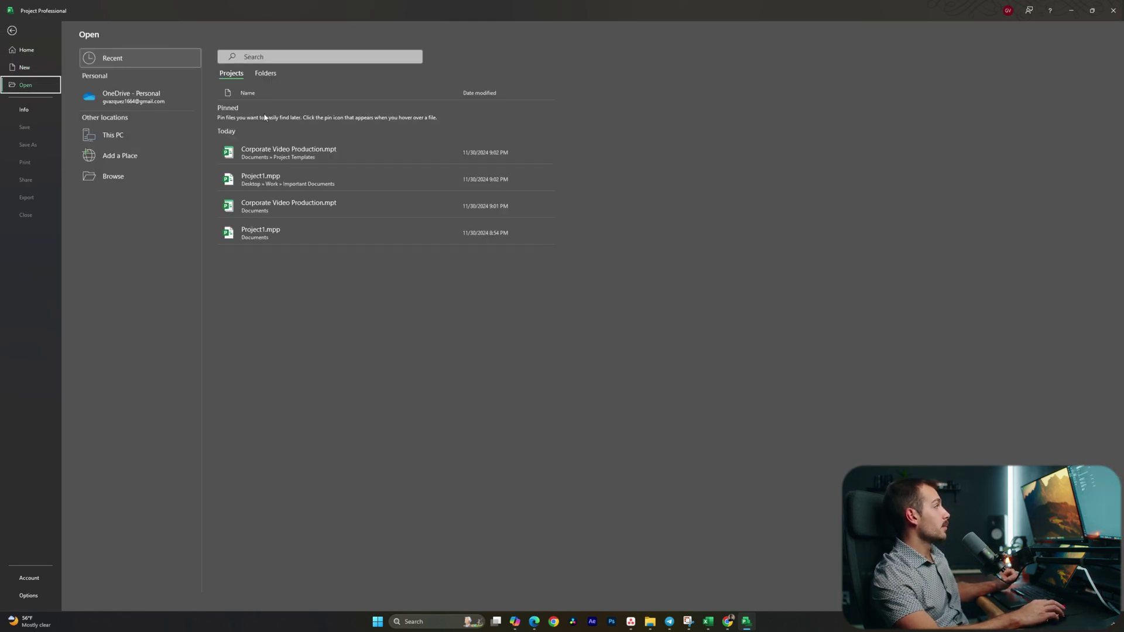
click(266, 73)
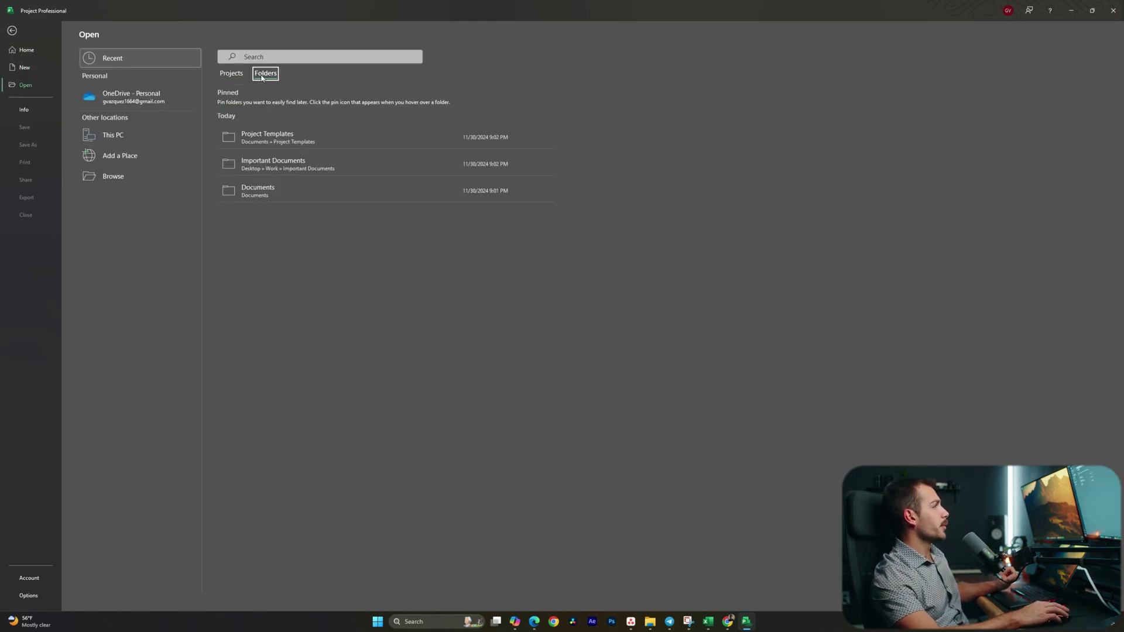
click(260, 144)
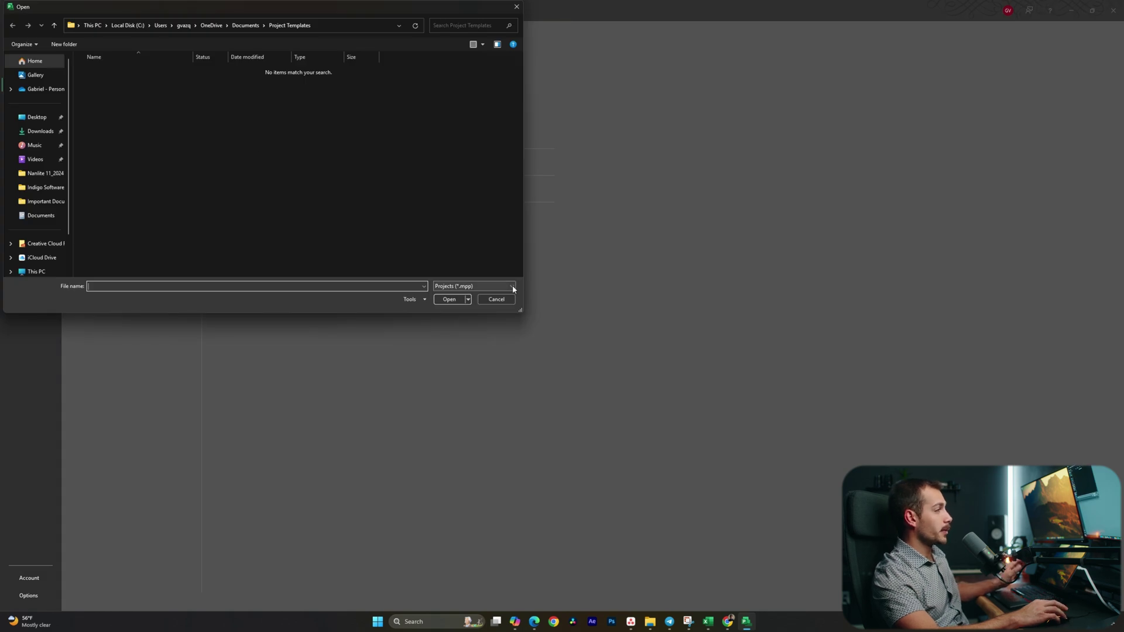
click(514, 286)
click(482, 306)
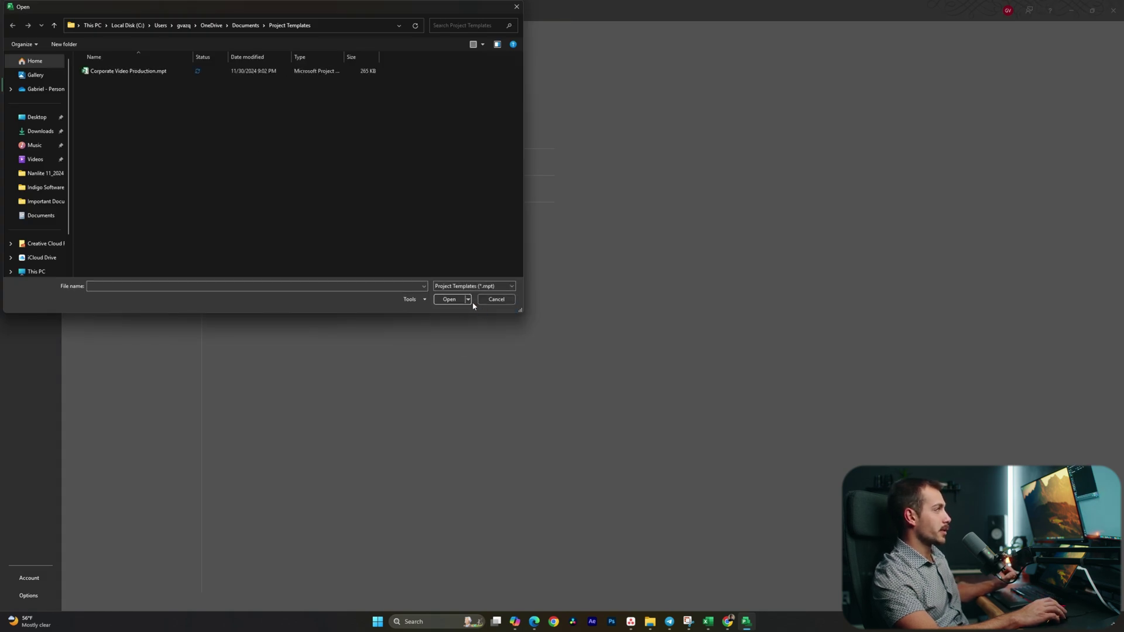
double_click(144, 72)
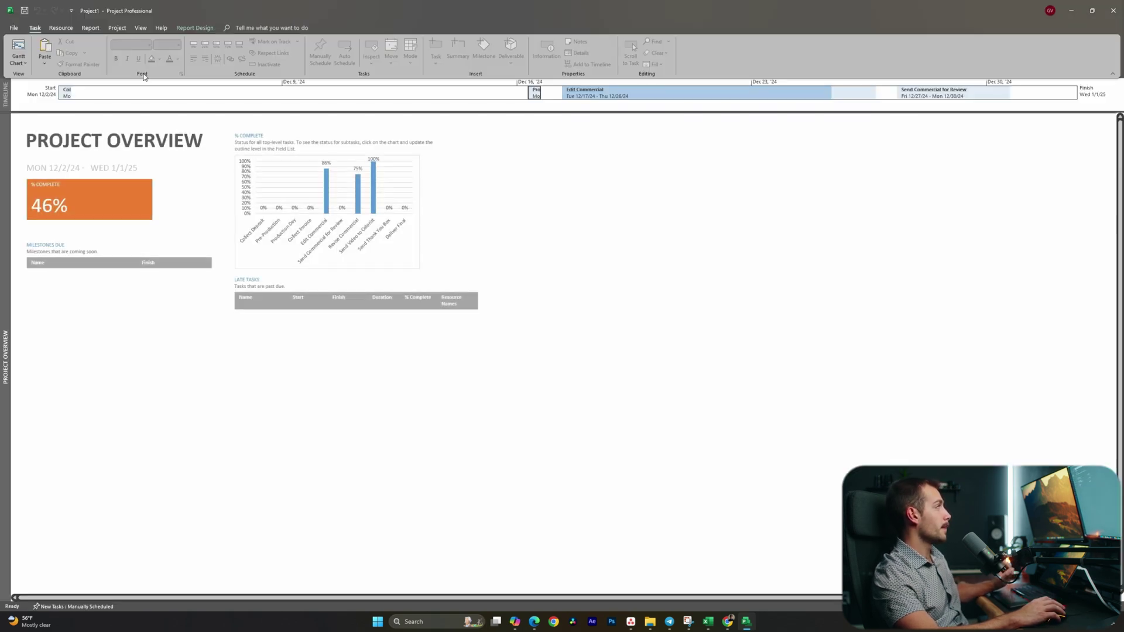